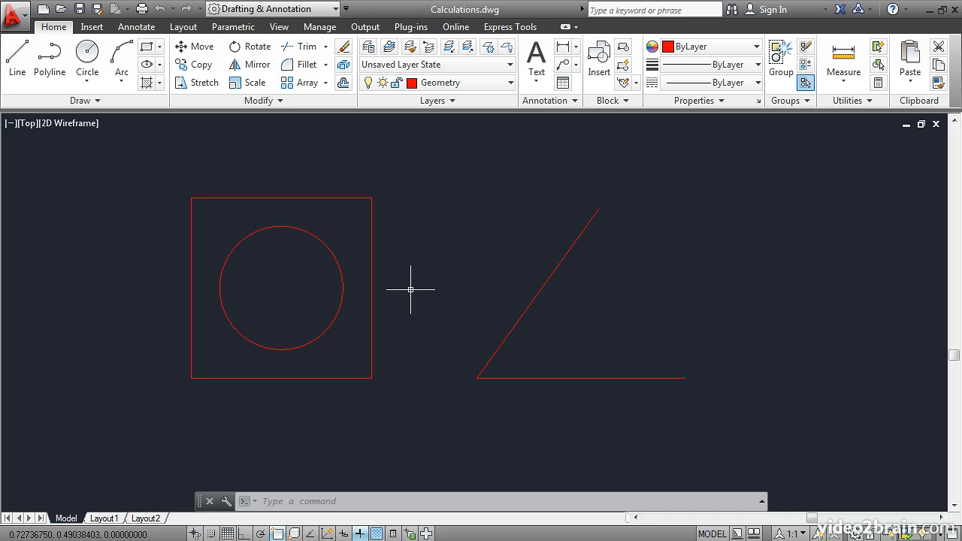
# Open the calculator for the Length property of the line forming the square's right side.
pyautogui.click(371, 260)
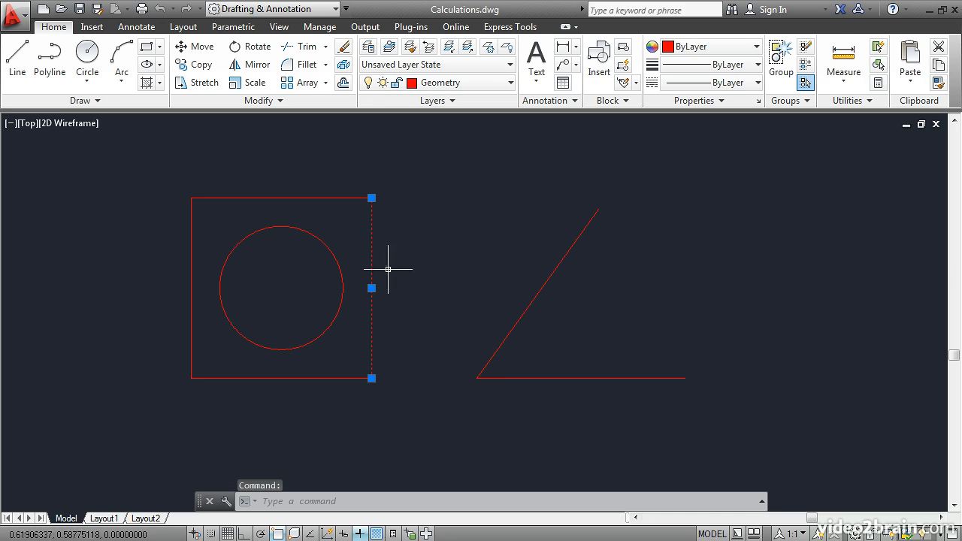
pyautogui.rightClick(437, 153)
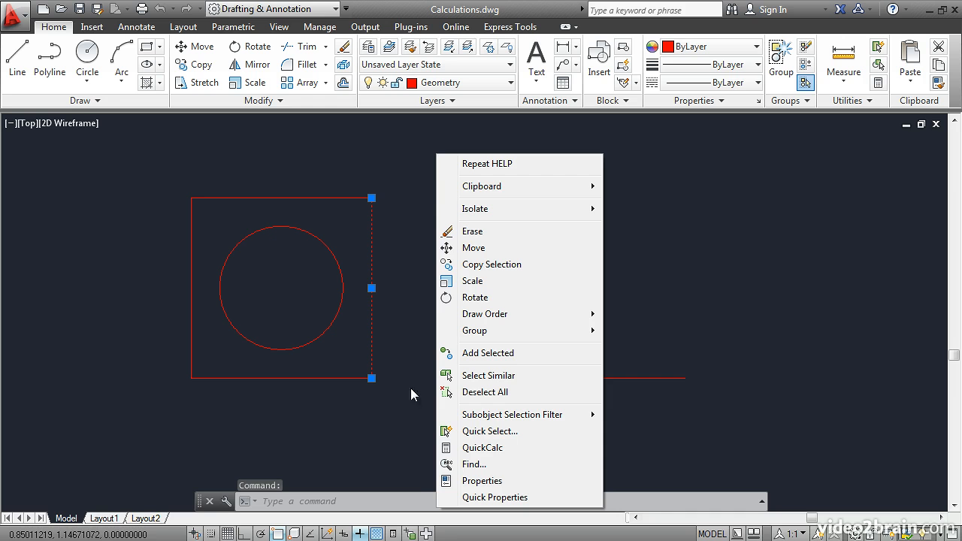
pyautogui.click(475, 481)
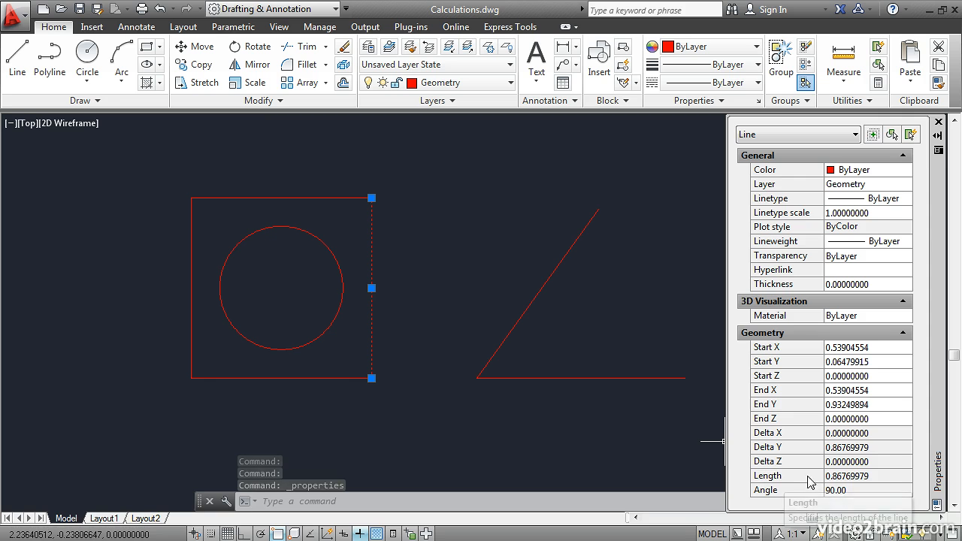
pyautogui.click(868, 482)
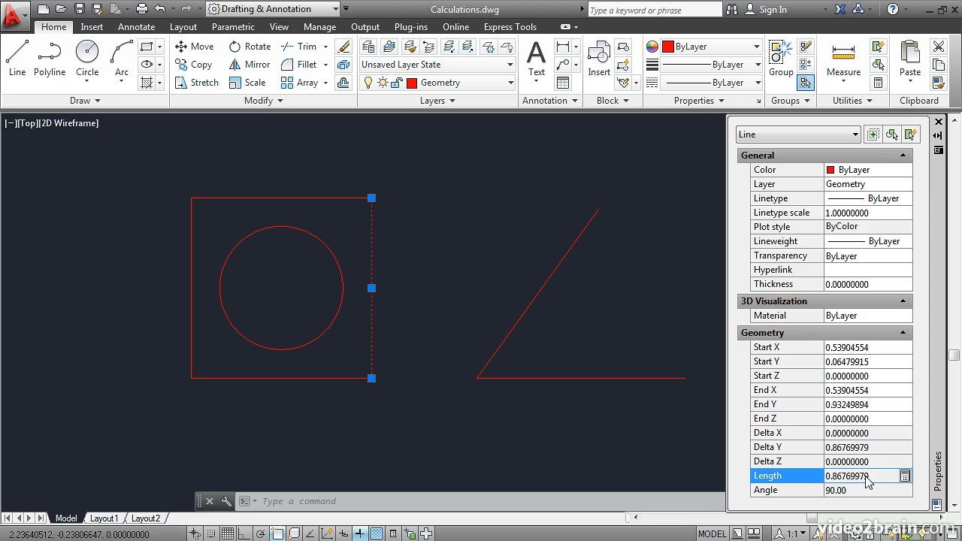
pyautogui.click(906, 477)
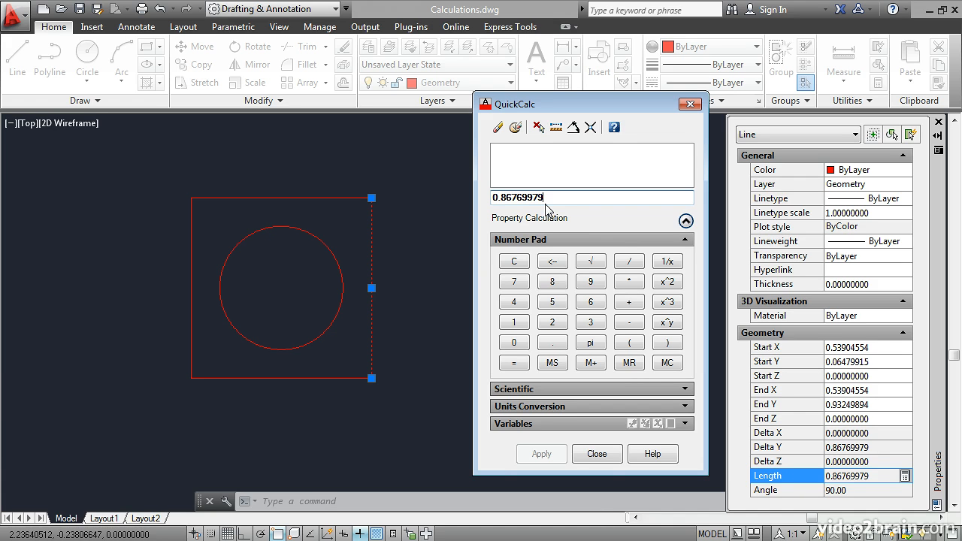
# Multiply the side length by 4, copy the result, and close the calculator without applying it to the line.
pyautogui.click(630, 283)
pyautogui.click(514, 301)
pyautogui.click(509, 364)
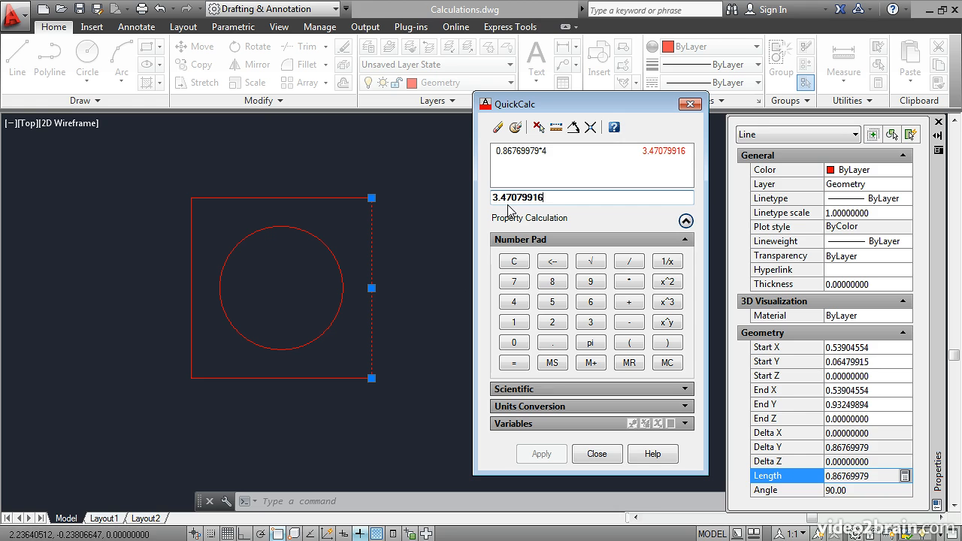
pyautogui.moveTo(545, 197); pyautogui.dragTo(489, 198)
pyautogui.hotkey('ctrl', 'c')
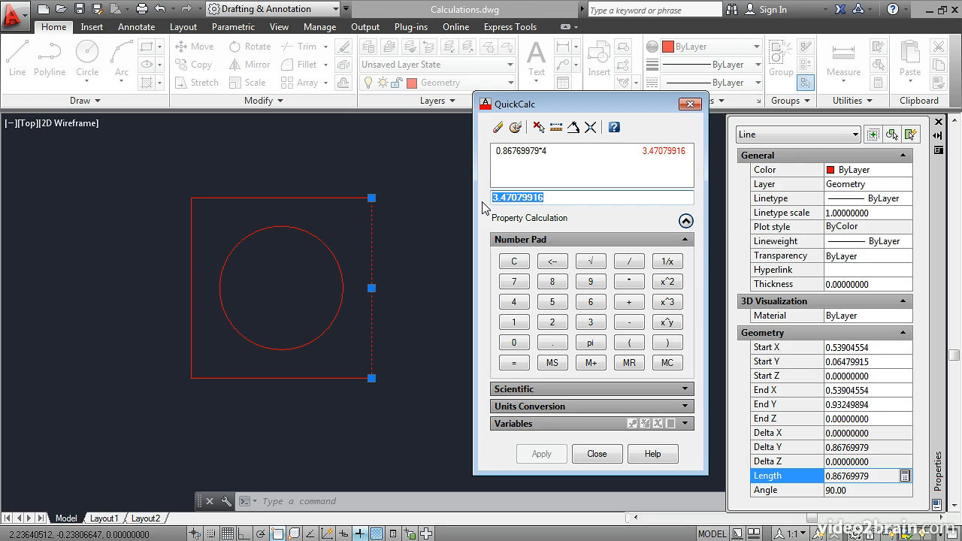
pyautogui.click(687, 107)
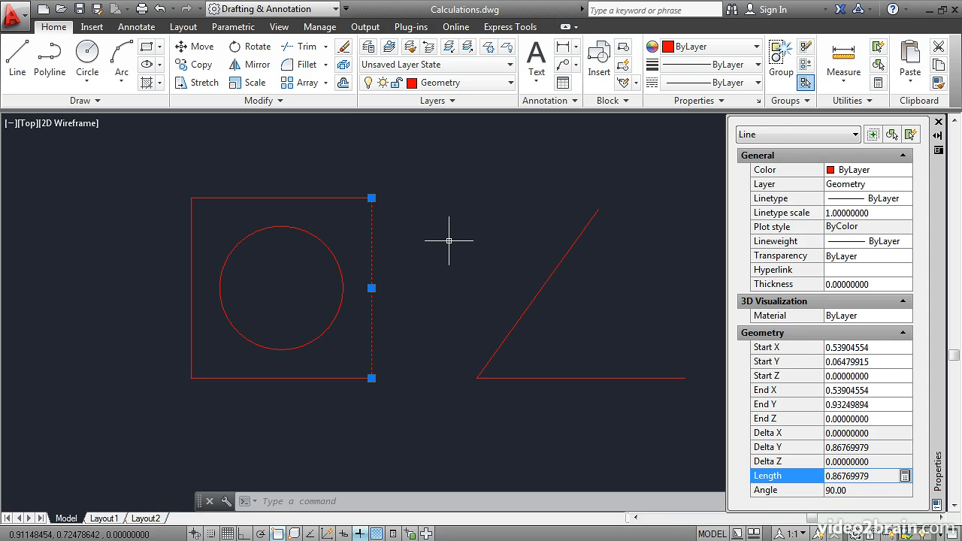
pyautogui.press('Escape')
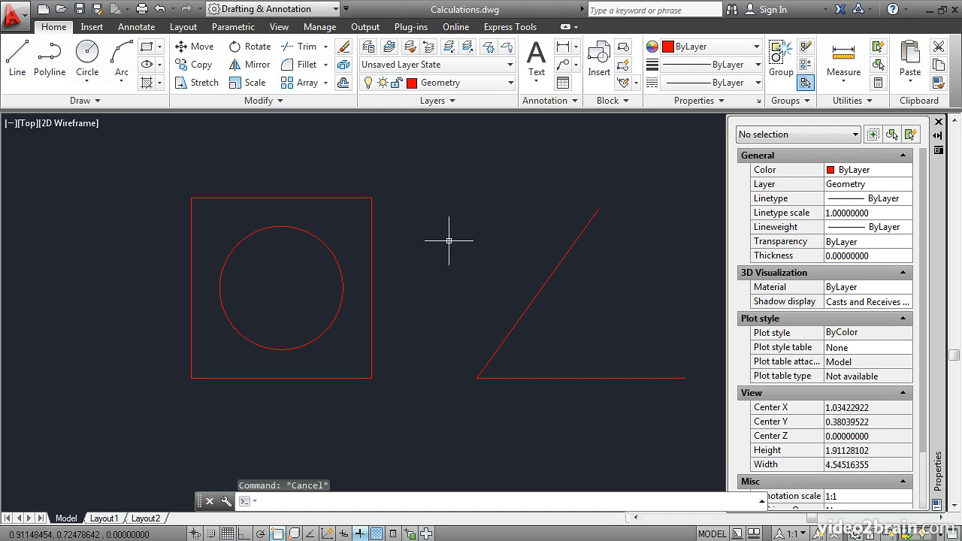
# Set the circle's circumference to the copied square perimeter, 3.47079916.
pyautogui.click(328, 246)
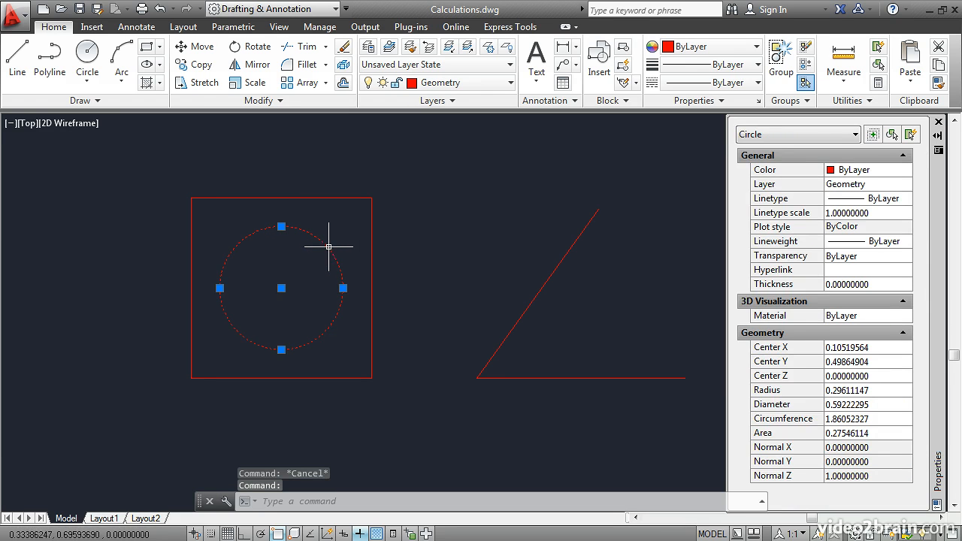
pyautogui.click(855, 422)
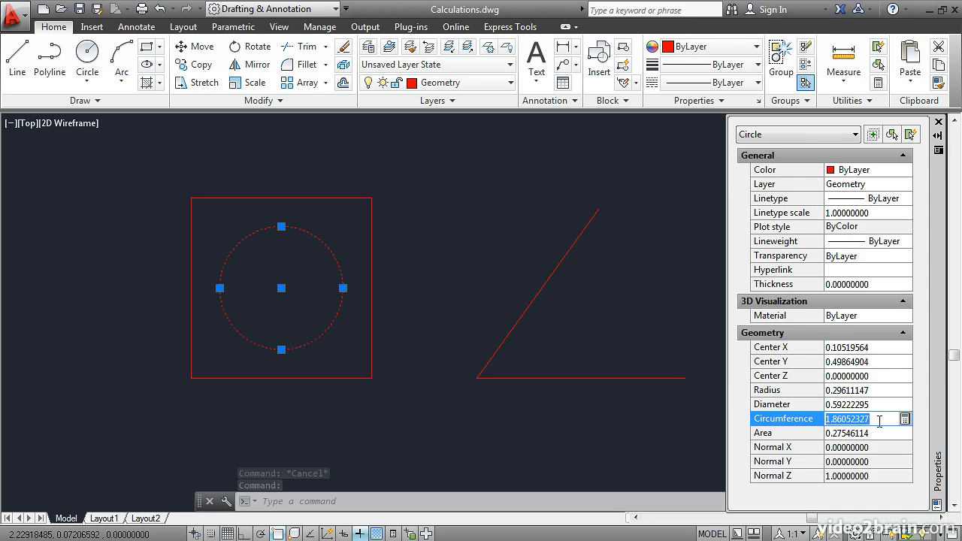
pyautogui.hotkey('ctrl', 'v')
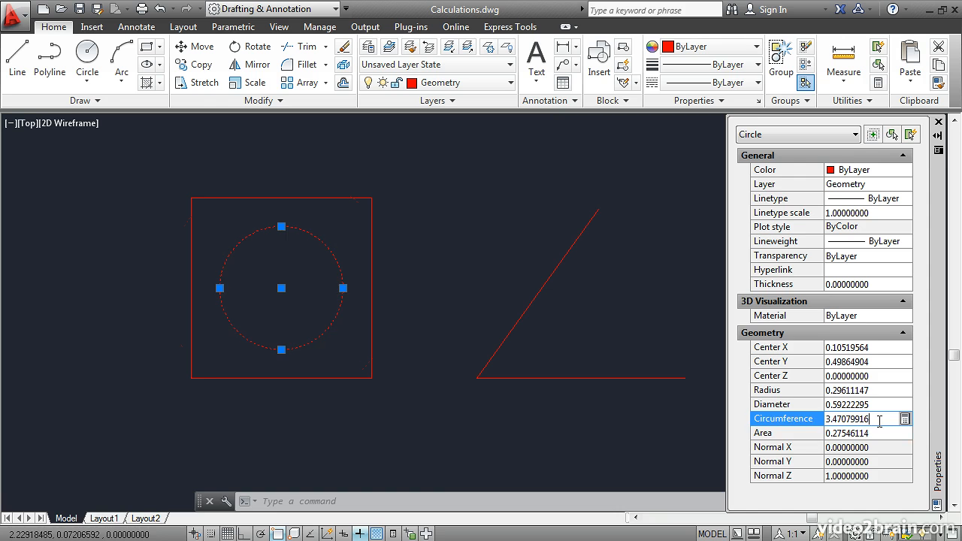
pyautogui.press('Tab')
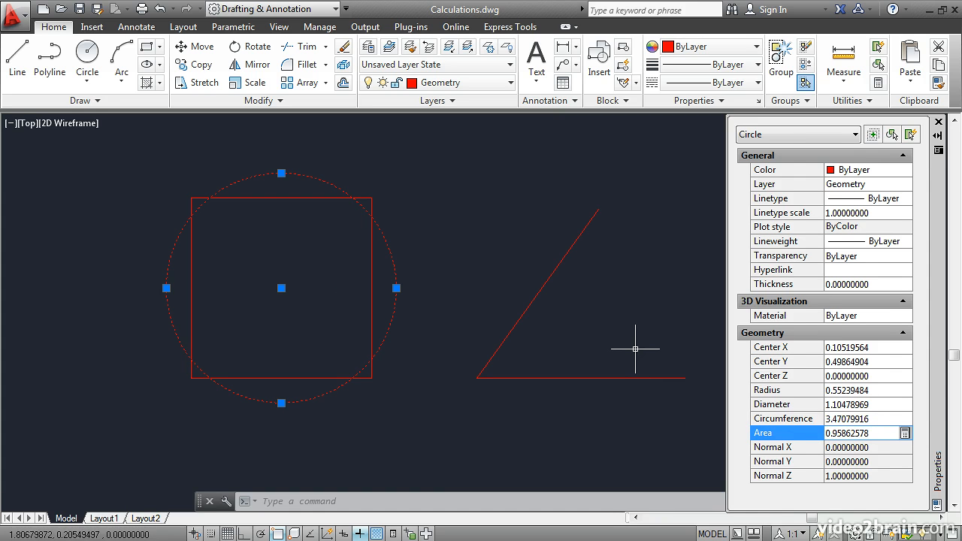
pyautogui.press('Escape')
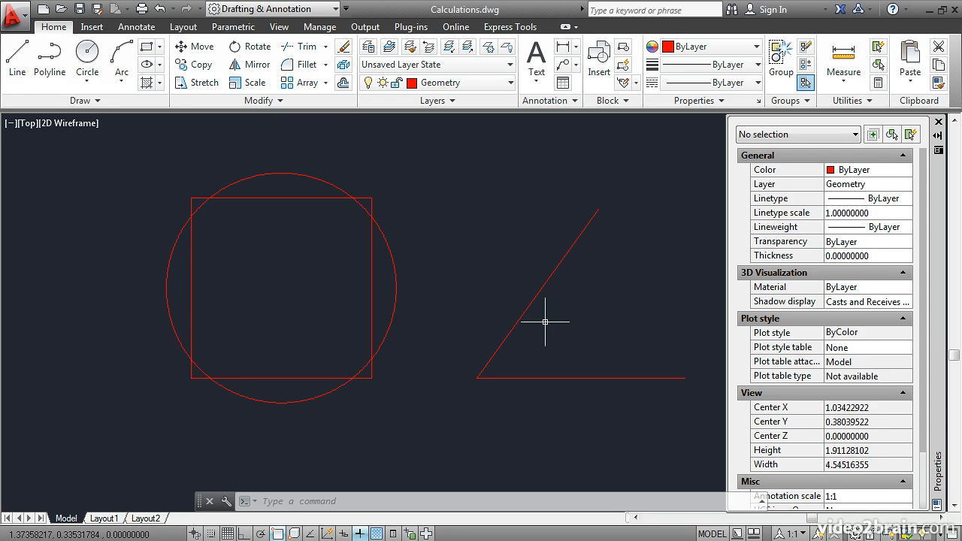
# Use QuickCalc to get the angle of the sloped line from the shared vertex to its upper endpoint.
pyautogui.write('QUICKCALC')
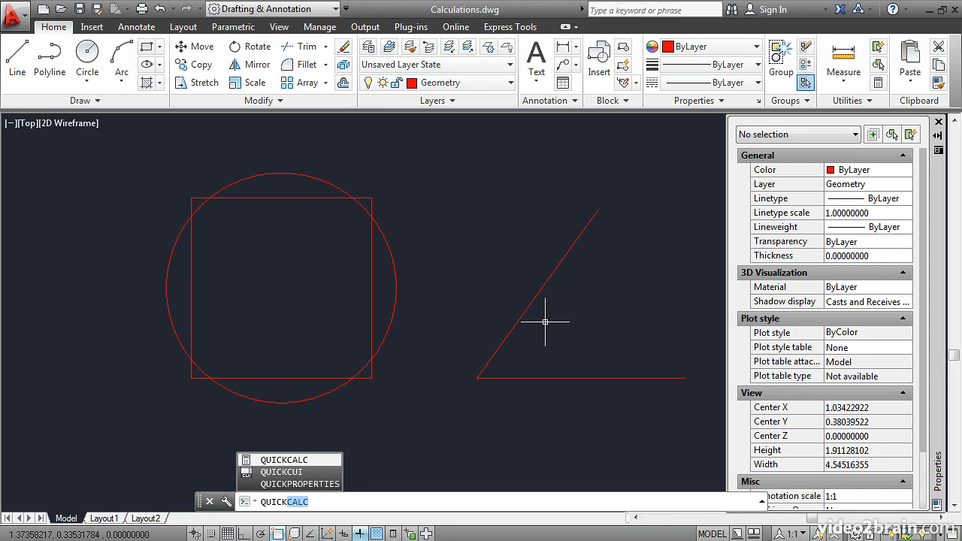
pyautogui.press('Return')
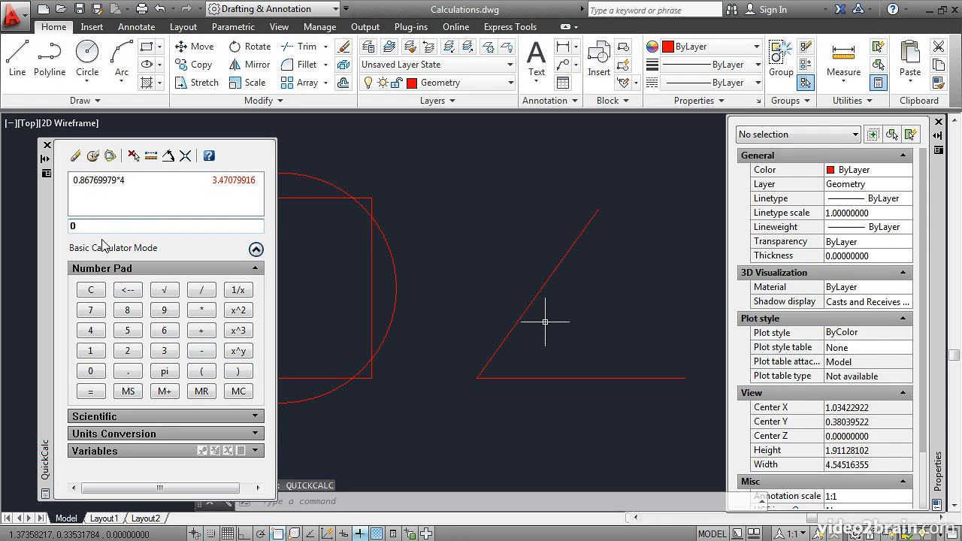
pyautogui.click(167, 157)
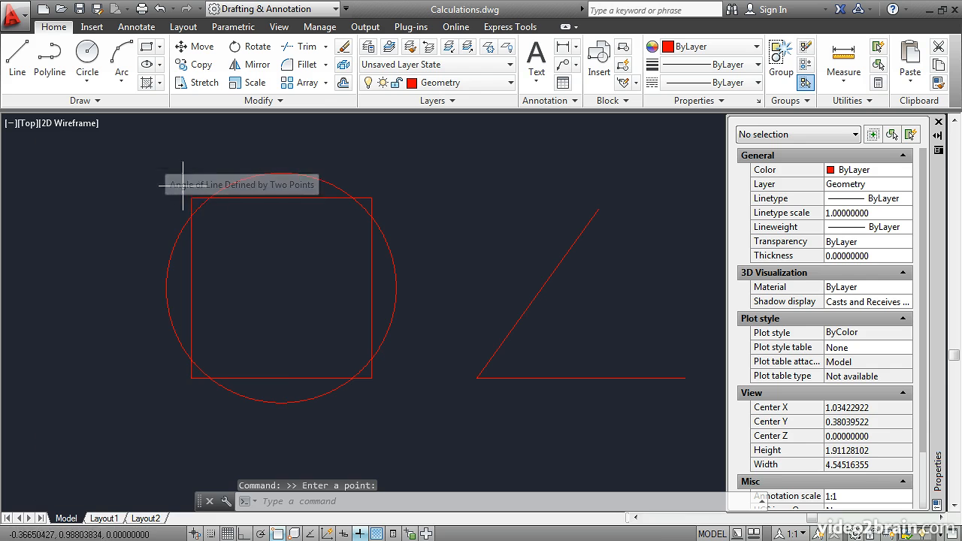
pyautogui.click(477, 378)
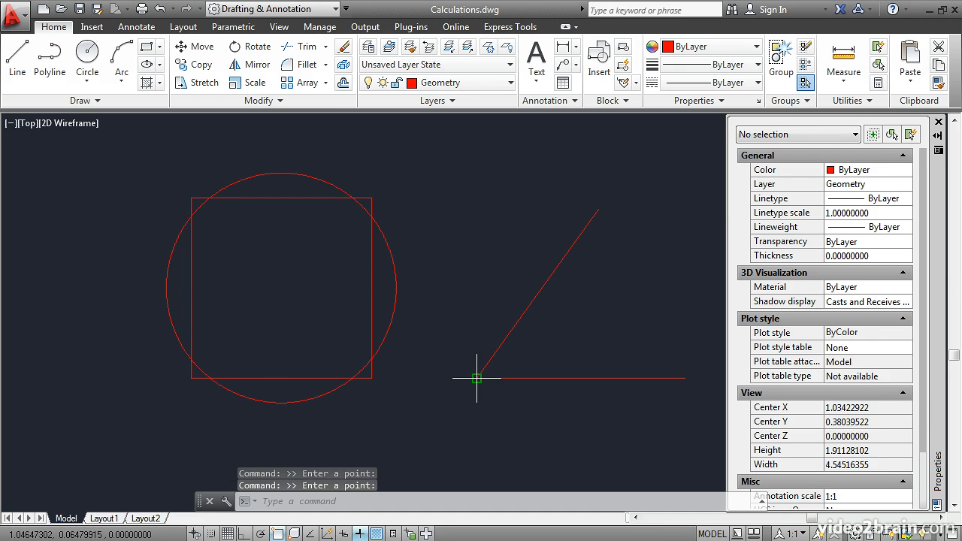
pyautogui.click(599, 209)
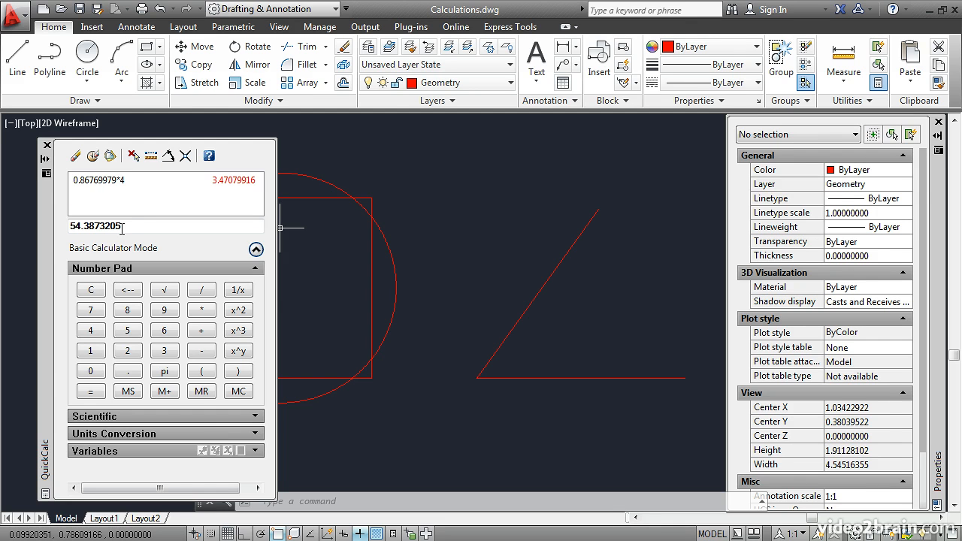
# Divide the acquired angle by 3 in QuickCalc.
pyautogui.click(198, 292)
pyautogui.click(171, 353)
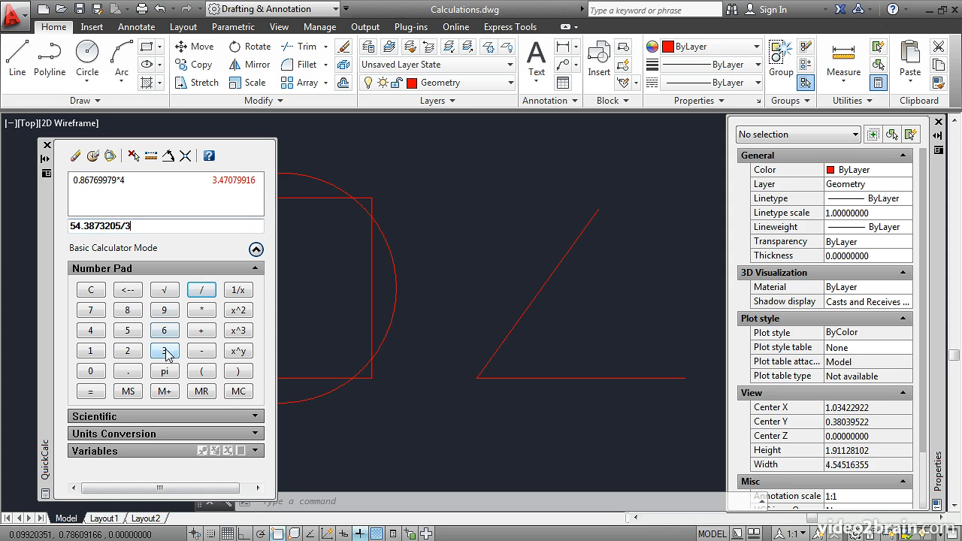
pyautogui.click(97, 393)
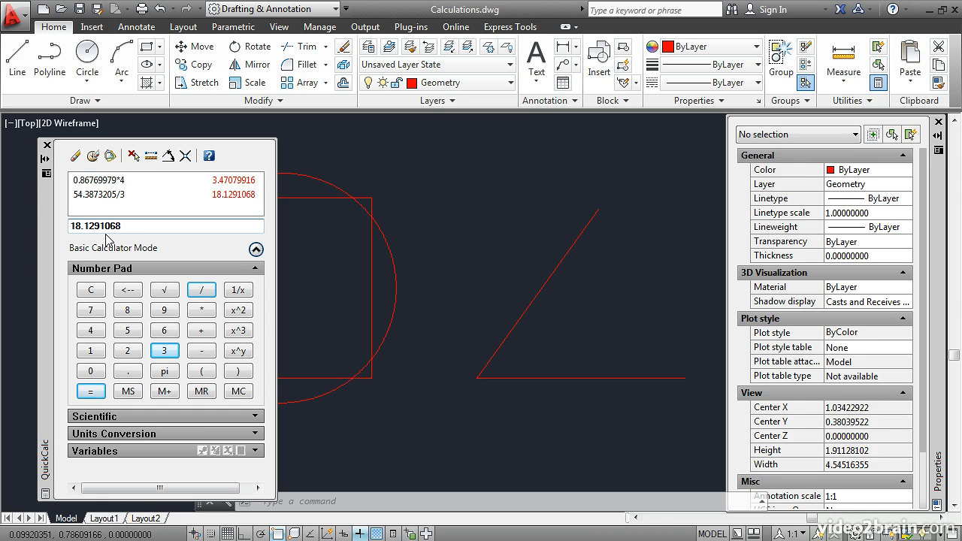
# Measure the horizontal line's length between its two endpoints with QuickCalc.
pyautogui.click(150, 158)
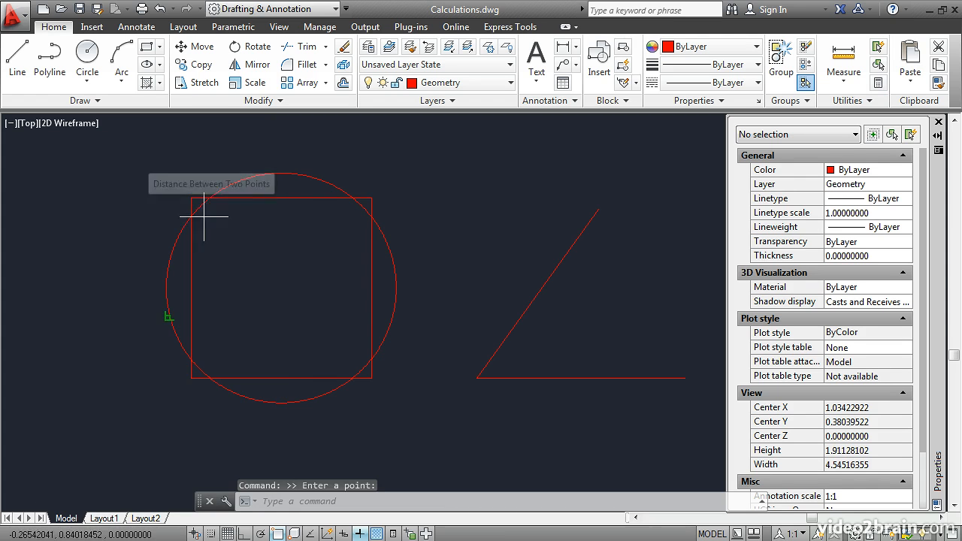
pyautogui.click(476, 378)
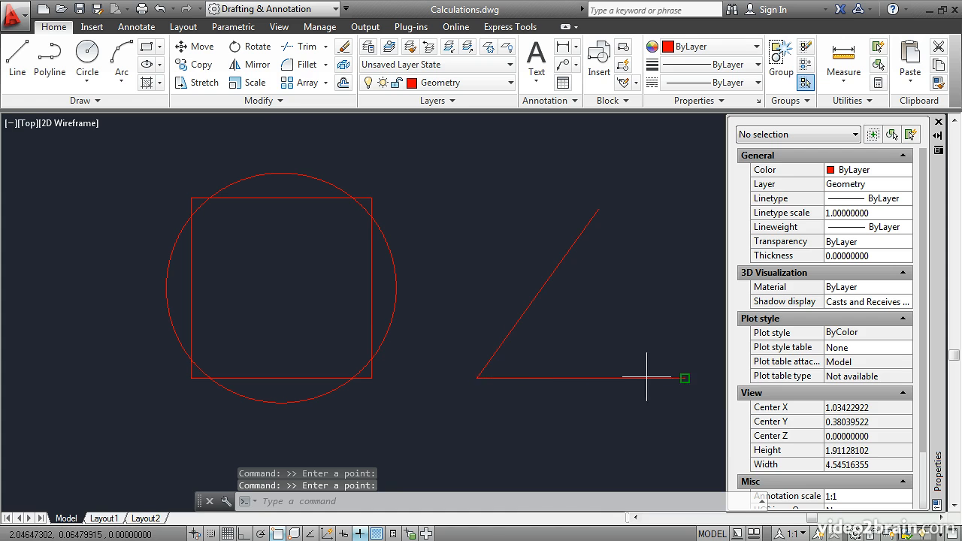
pyautogui.click(685, 378)
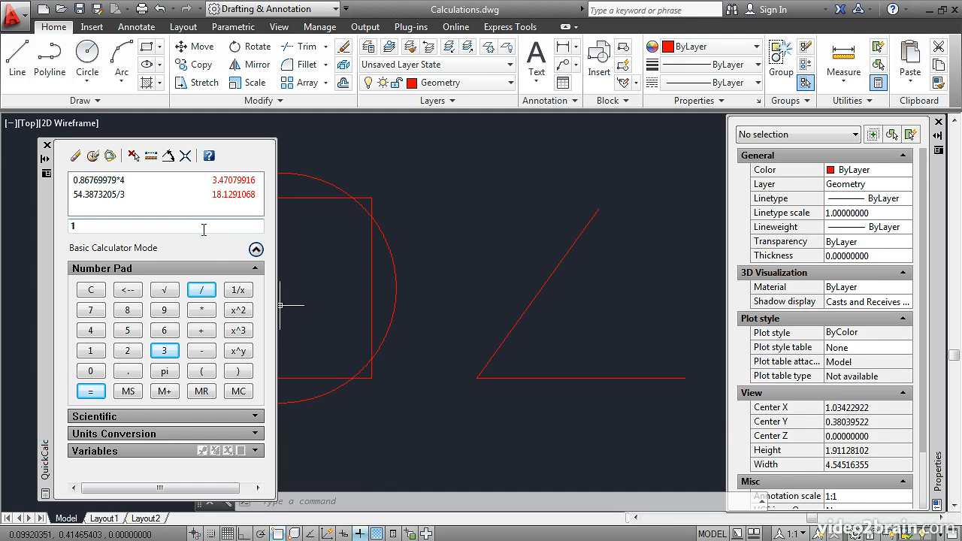
# Recall the result of the divide-by-3 calculation from the QuickCalc history and copy it.
pyautogui.doubleClick(223, 197)
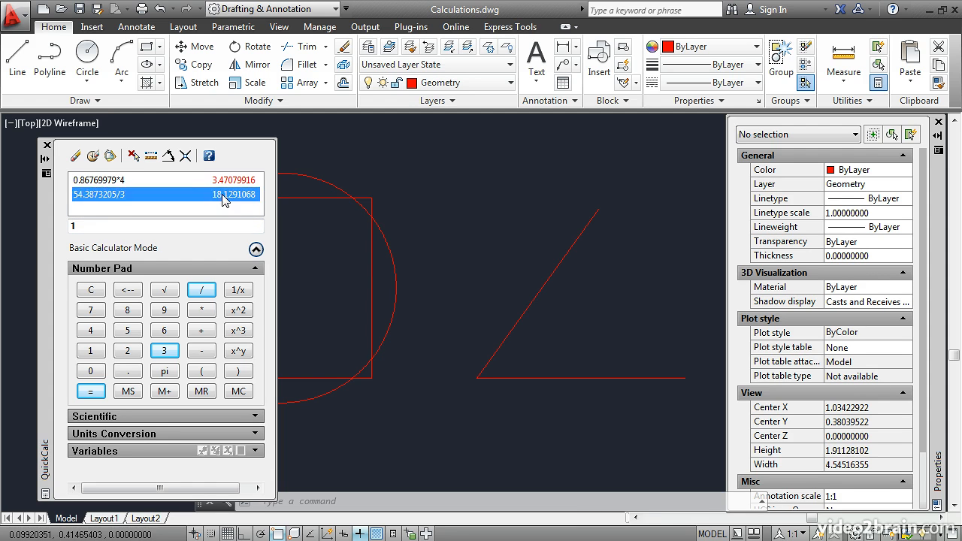
pyautogui.moveTo(129, 227); pyautogui.dragTo(66, 240)
pyautogui.hotkey('ctrl', 'c')
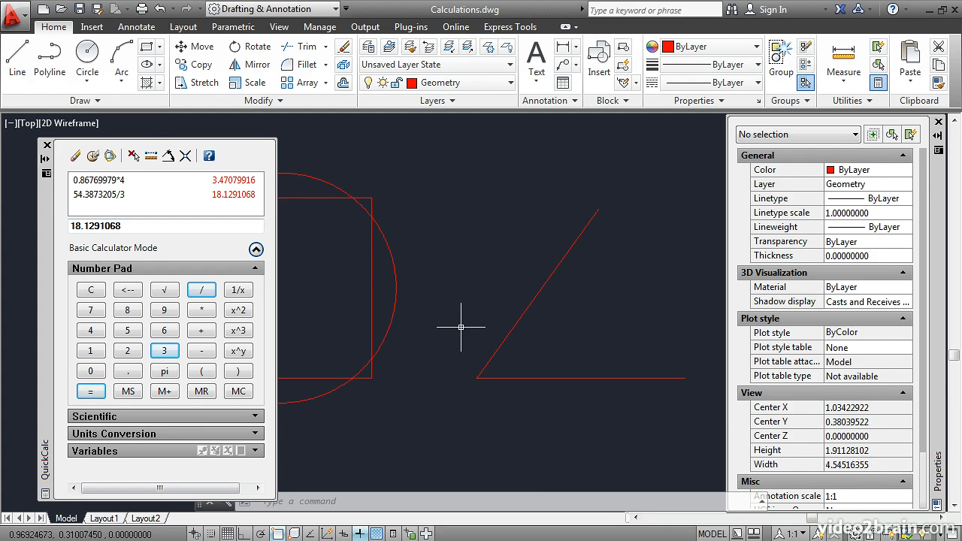
# Draw a line from the angle's vertex to @1<18.1291068, using the copied angle.
pyautogui.click(12, 64)
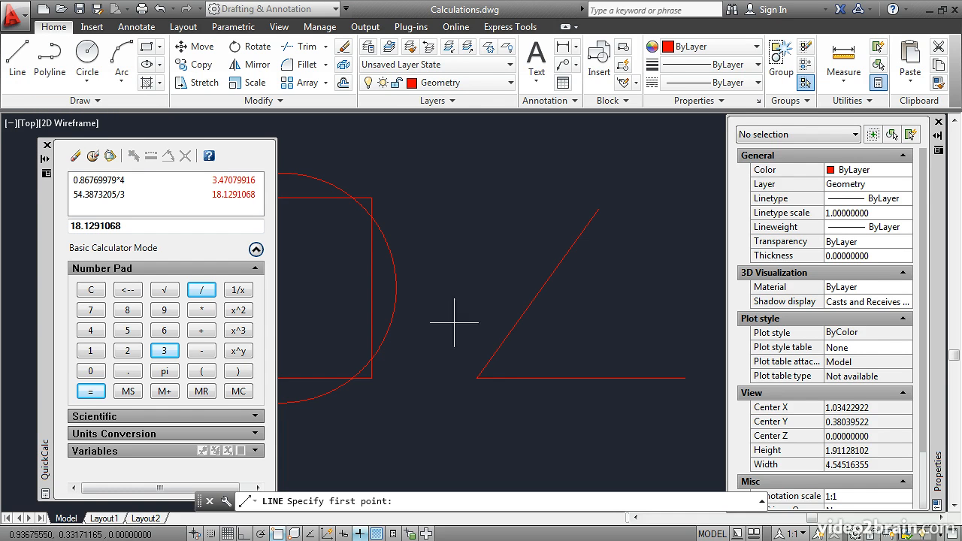
pyautogui.click(477, 378)
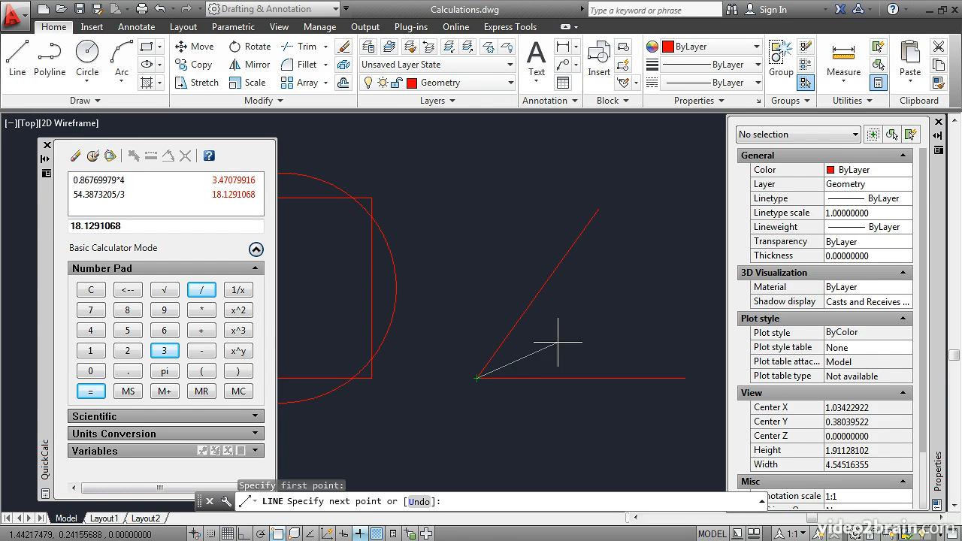
pyautogui.write('@1')
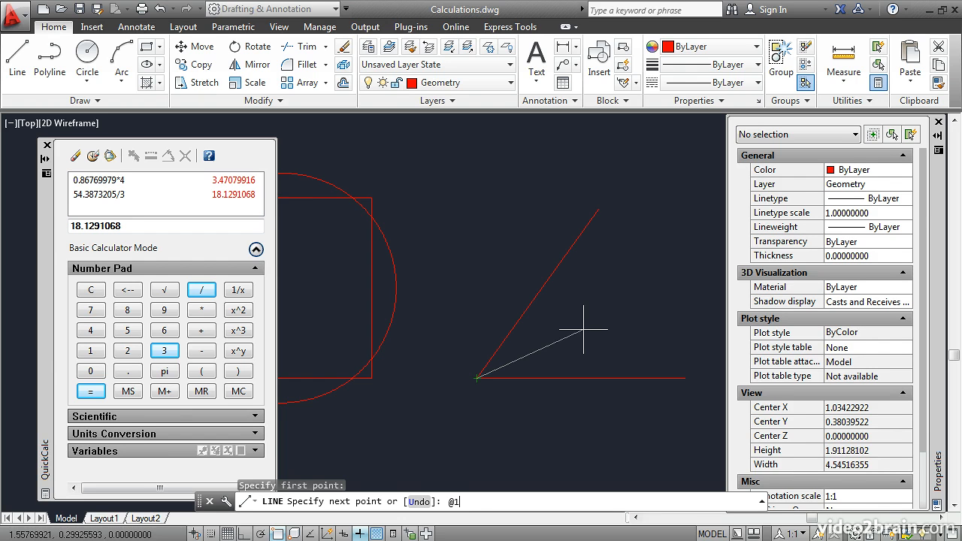
pyautogui.write('<')
pyautogui.hotkey('ctrl', 'v')
pyautogui.press('Return')
pyautogui.press('Return')
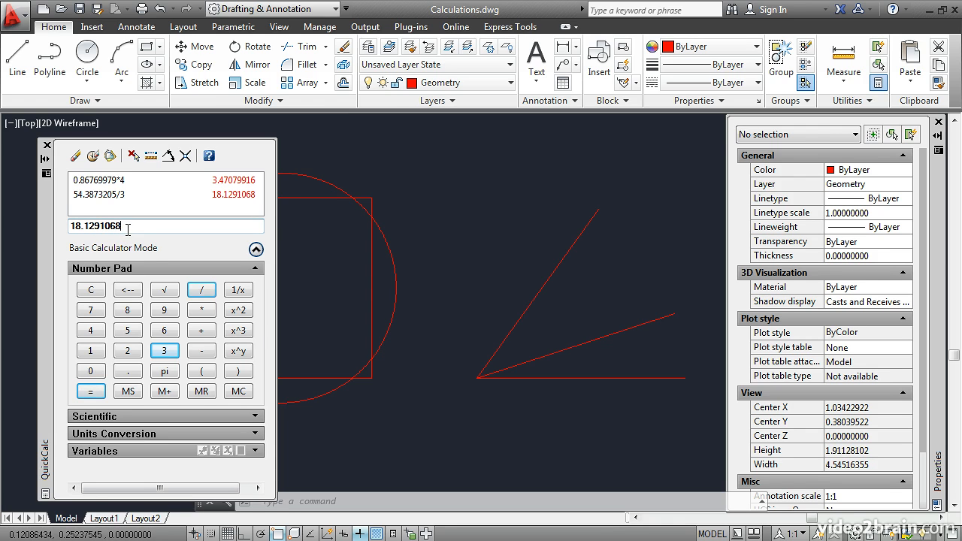
# Multiply the one-third angle by 2 in QuickCalc and copy the result.
pyautogui.click(200, 311)
pyautogui.click(126, 351)
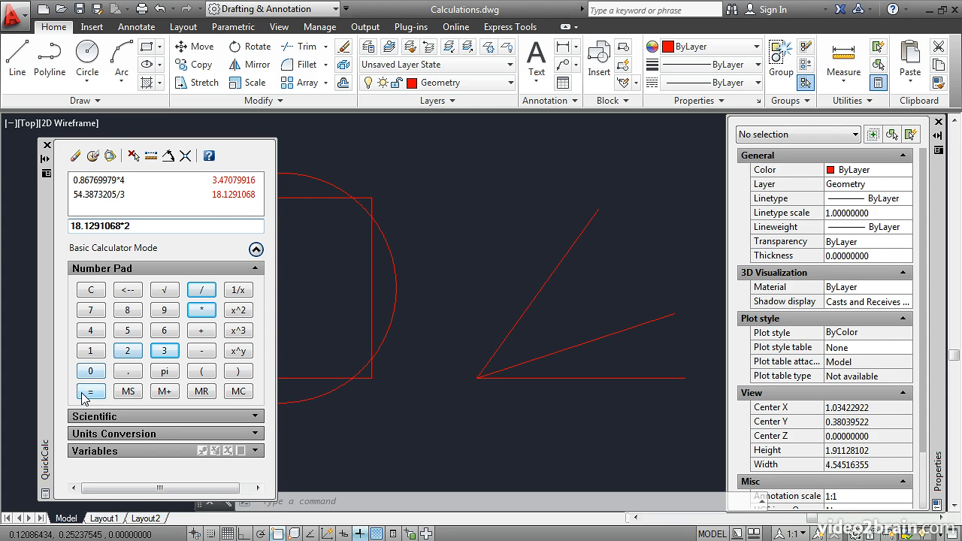
pyautogui.click(90, 391)
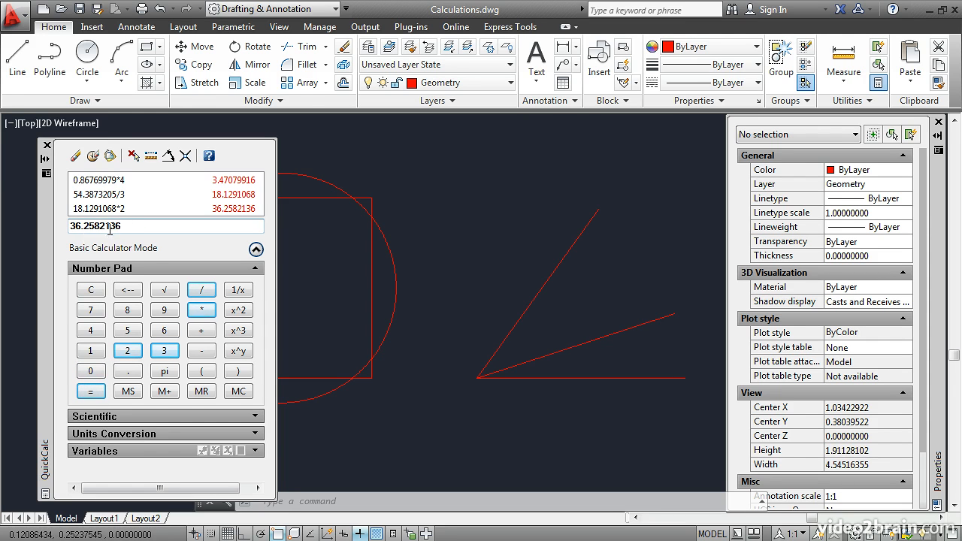
pyautogui.moveTo(128, 228); pyautogui.dragTo(66, 227)
pyautogui.hotkey('ctrl', 'c')
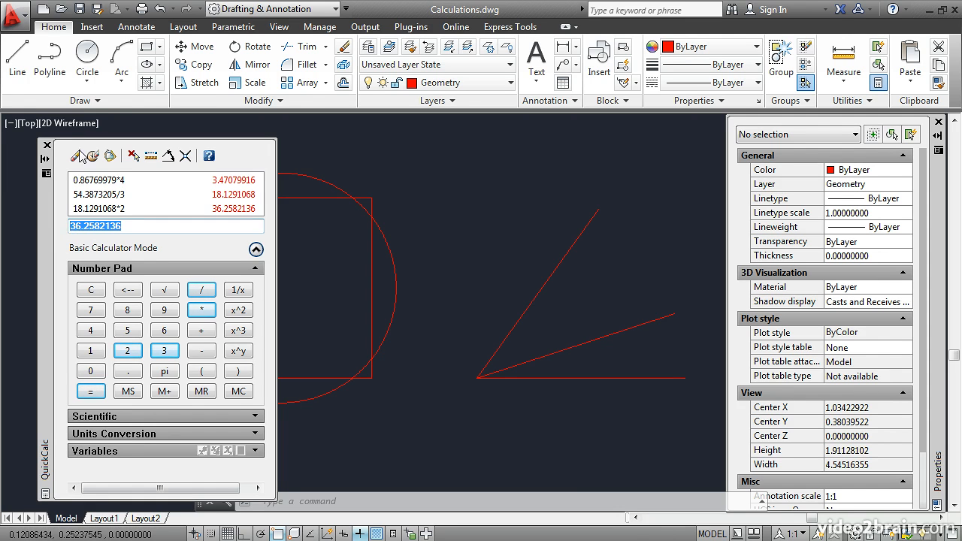
# Draw a second dividing line from the angle's vertex to @1<36.2582136 and close QuickCalc.
pyautogui.click(18, 69)
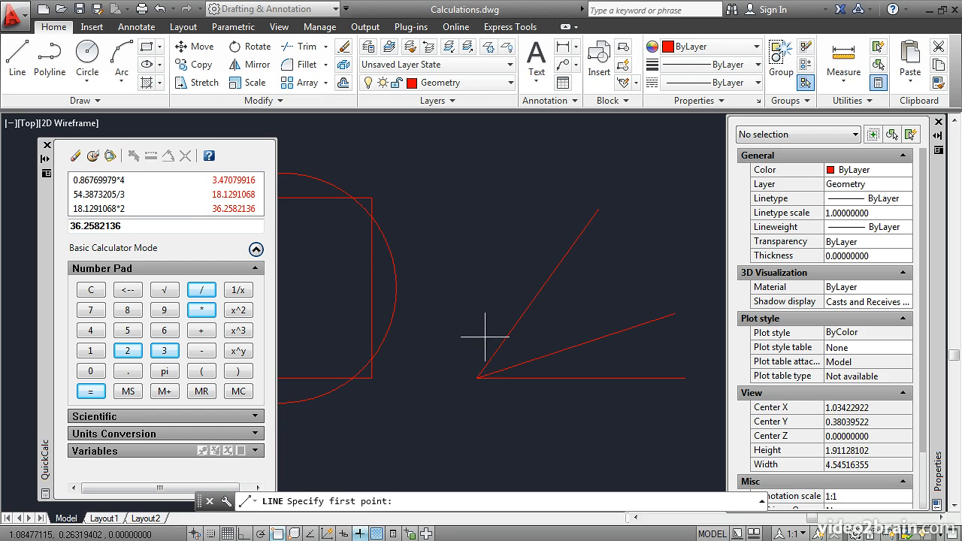
pyautogui.click(476, 378)
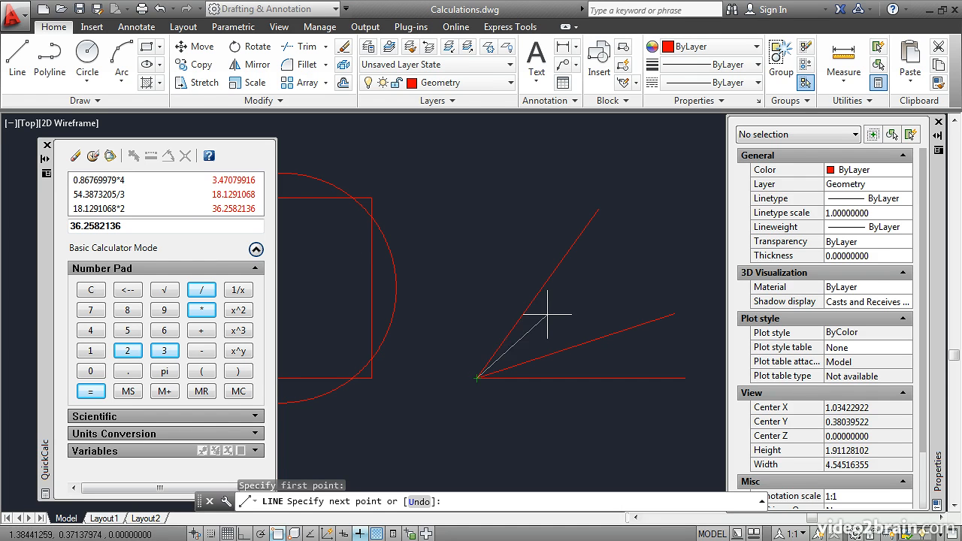
pyautogui.write('@1<')
pyautogui.hotkey('ctrl', 'v')
pyautogui.press('Return')
pyautogui.press('Return')
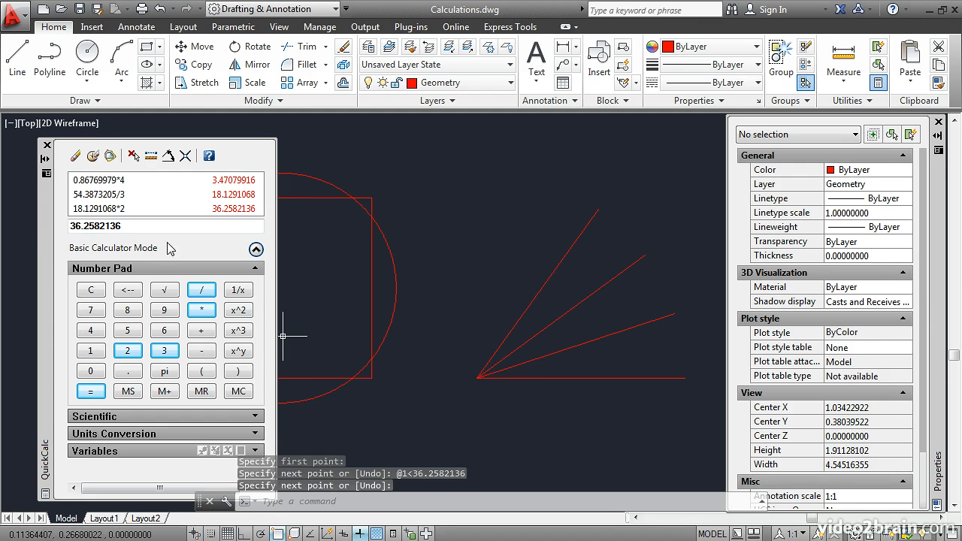
pyautogui.click(47, 145)
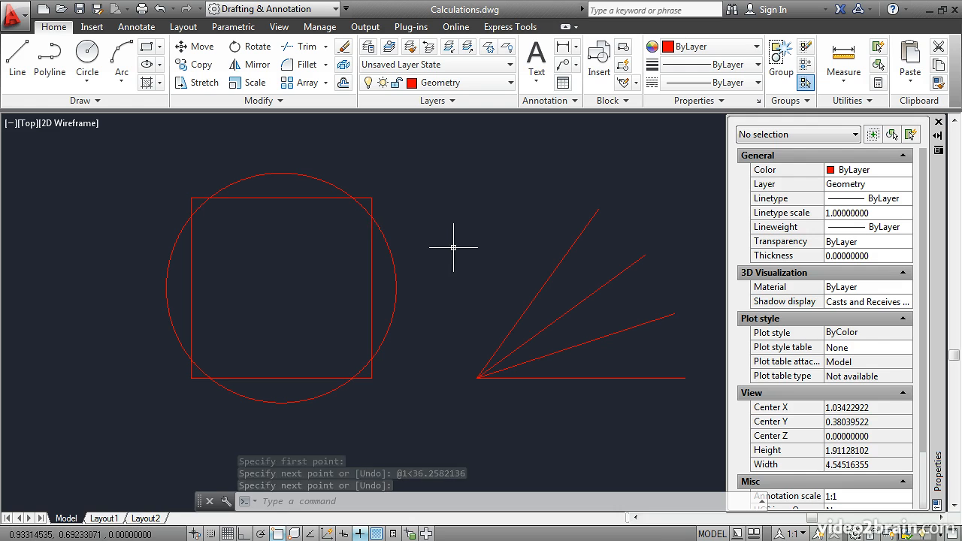